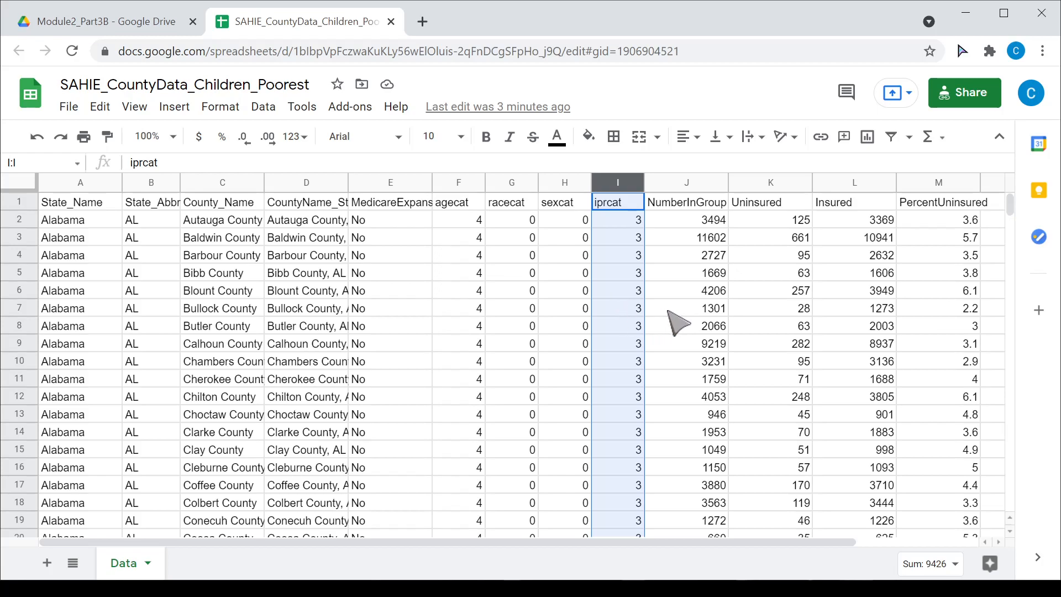
Step: Examine the NumberInGroup and Uninsured columns in the county data
left_click(682, 183)
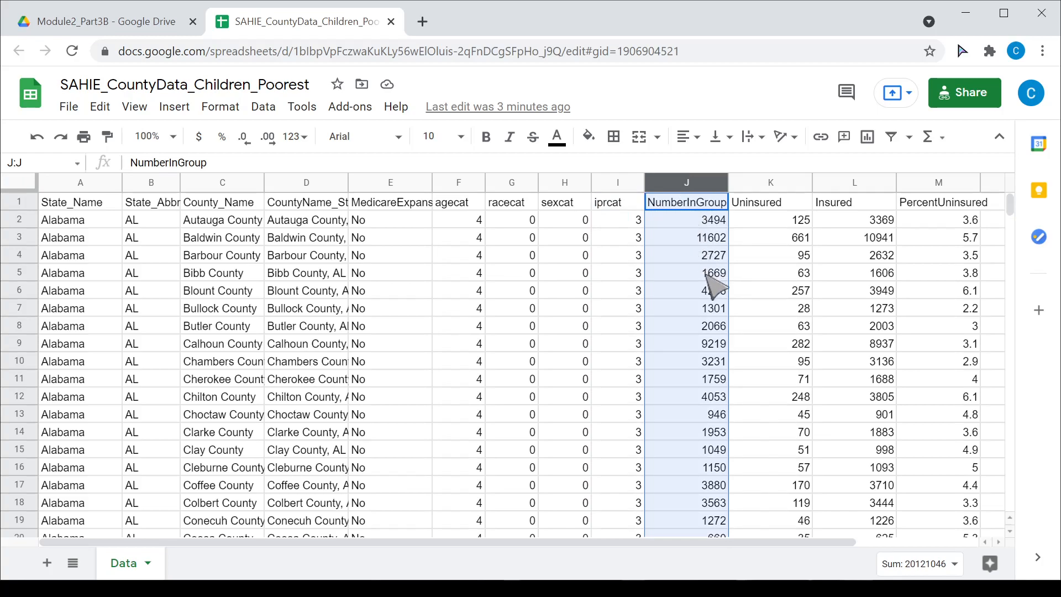
left_click(773, 187)
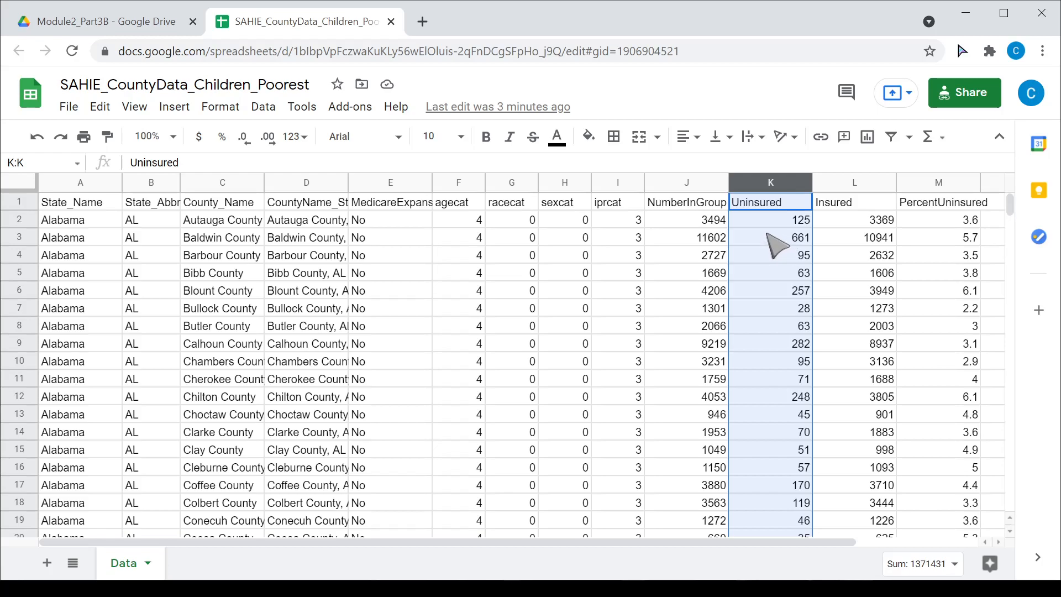
left_click(687, 184)
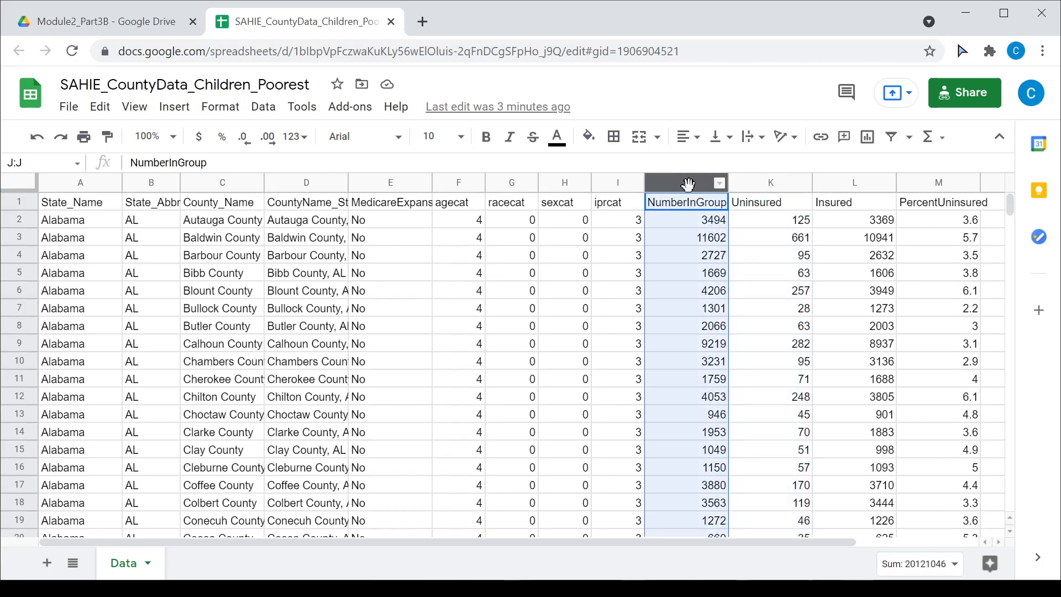
left_click(771, 183)
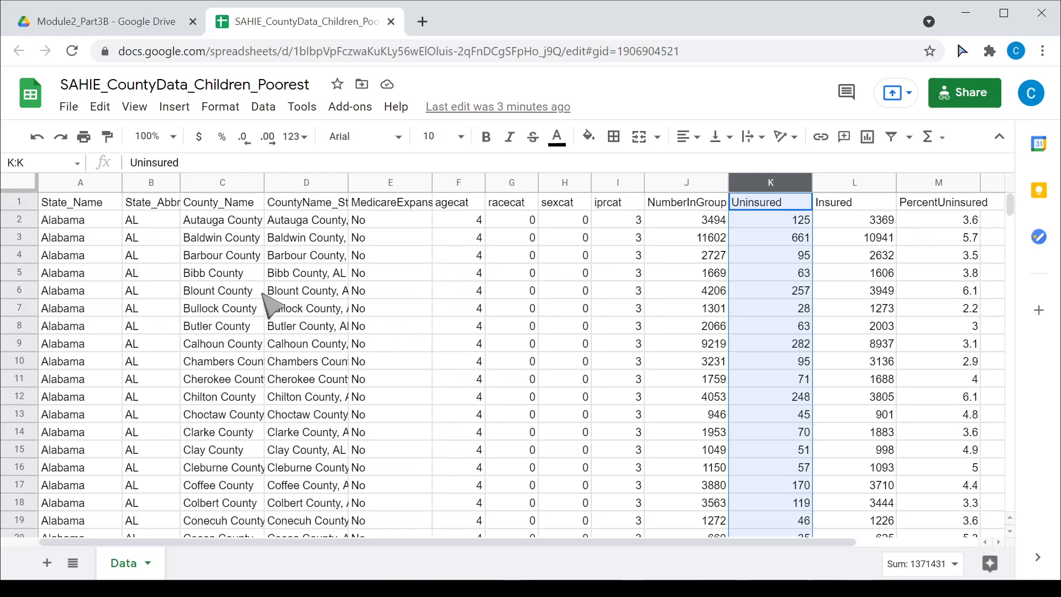
Step: Create a pivot table on a new sheet from the entire Data sheet, range Data!1:3145
left_click(67, 204)
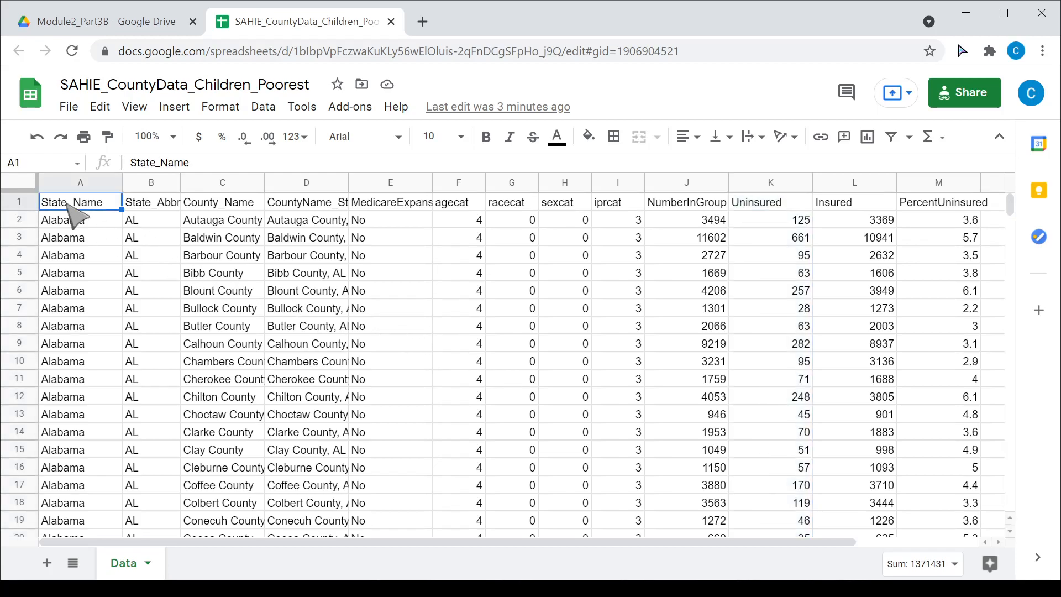
left_click(30, 186)
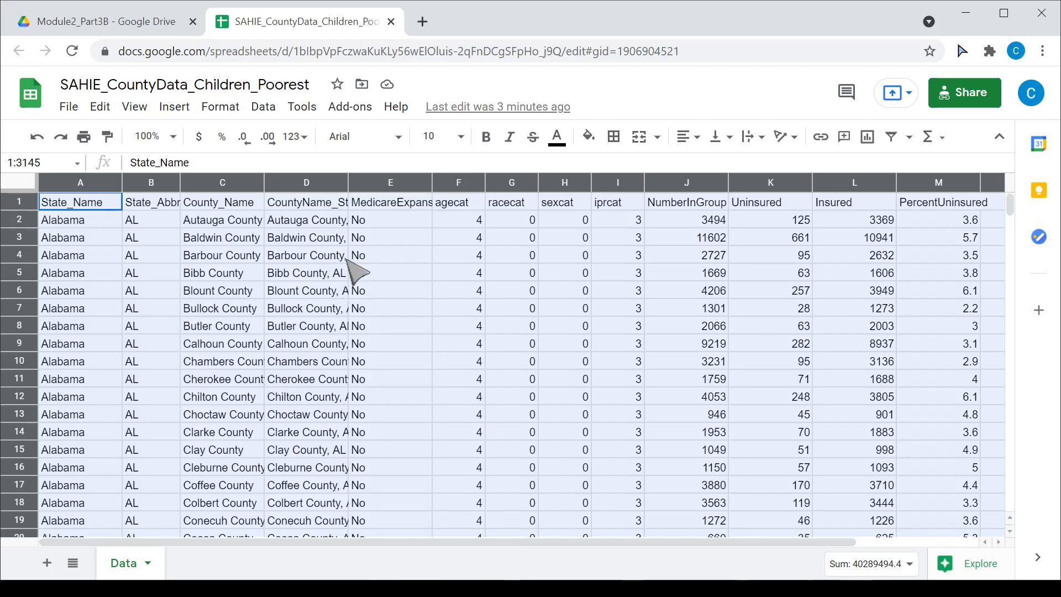
left_click(268, 117)
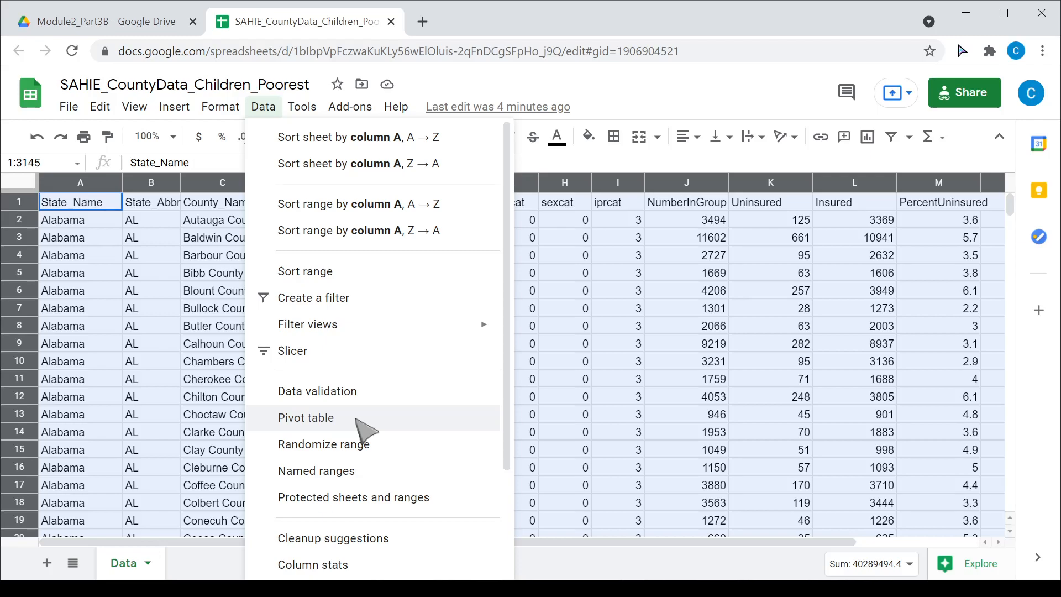
left_click(332, 419)
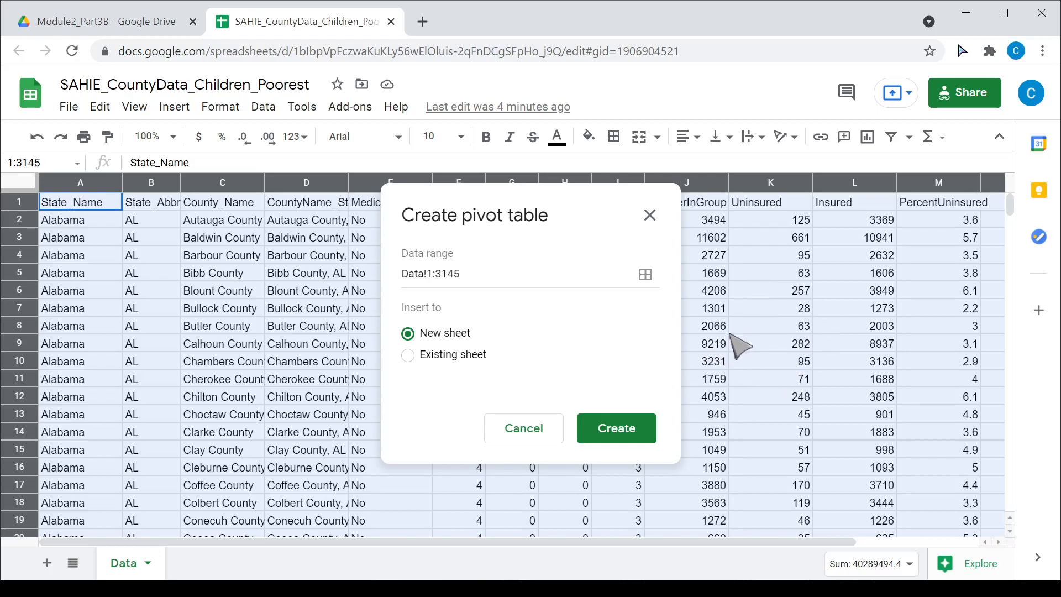
left_click(613, 431)
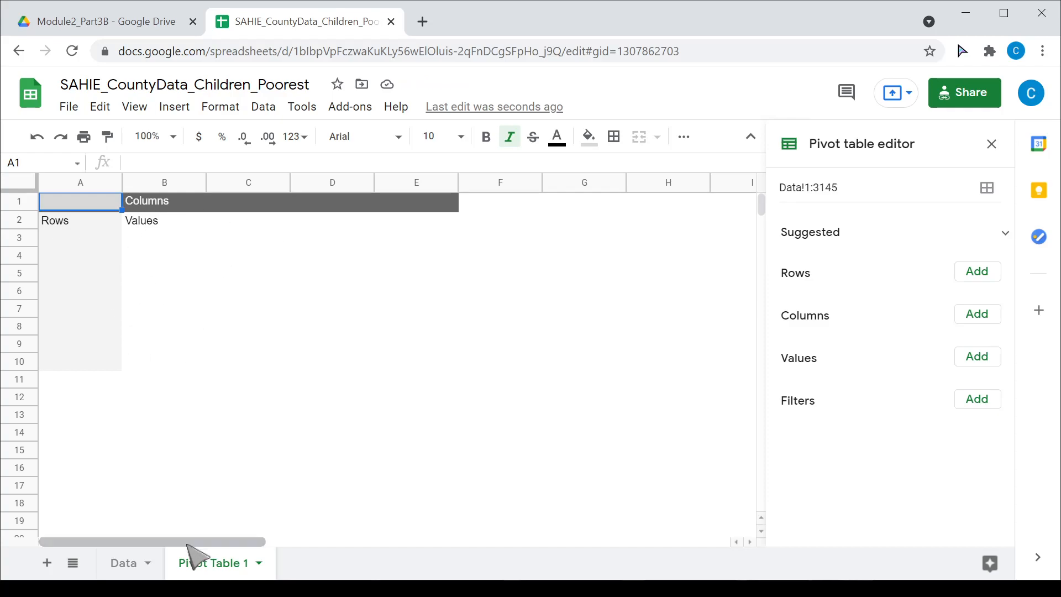
Step: Check the source Data sheet, and add NumberInGroup to the pivot table's values, summarized by SUM
left_click(126, 565)
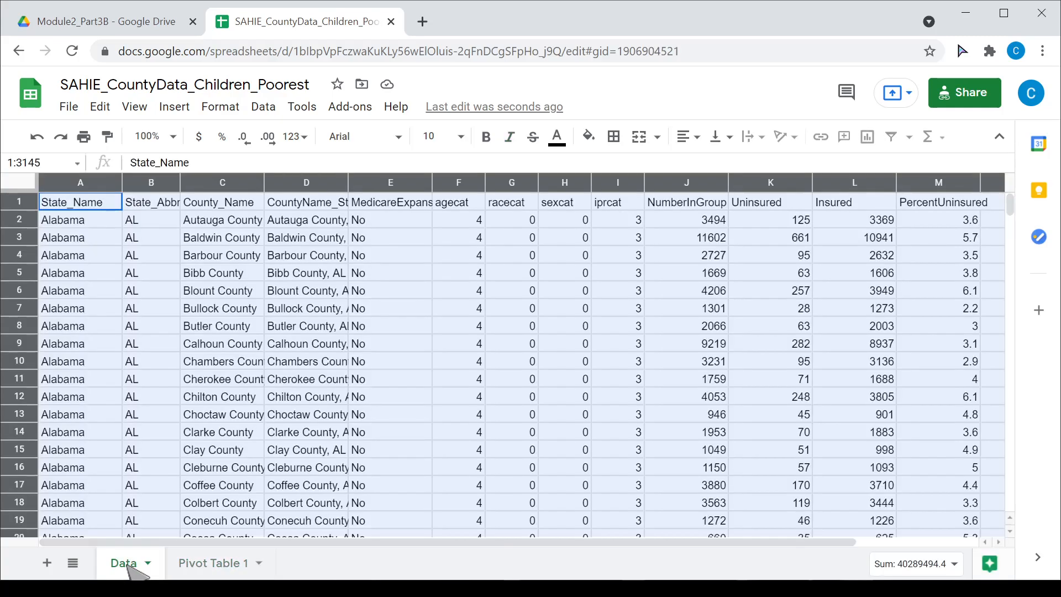
left_click(227, 565)
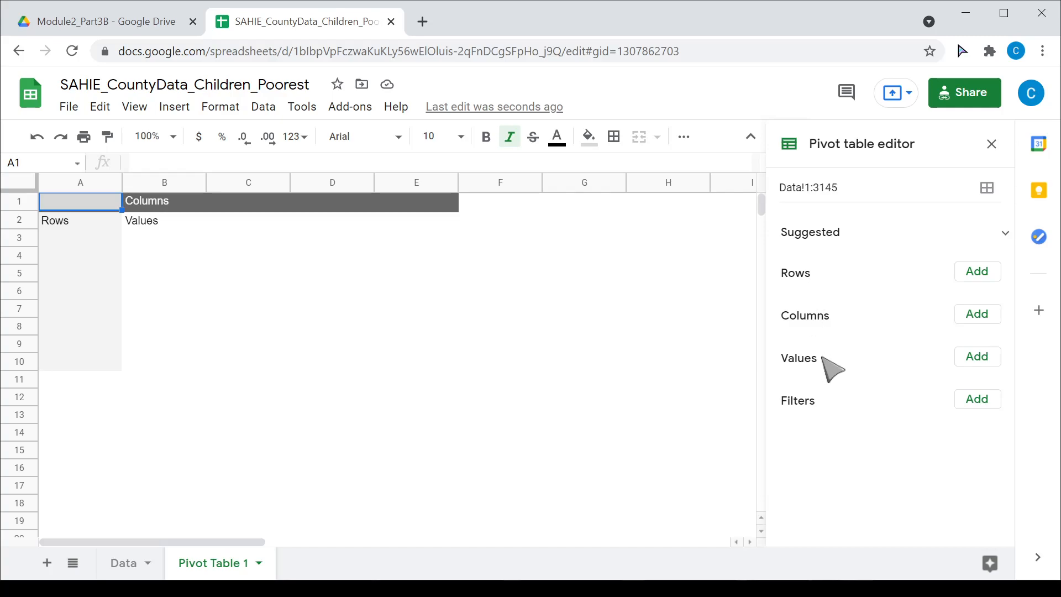
left_click(977, 358)
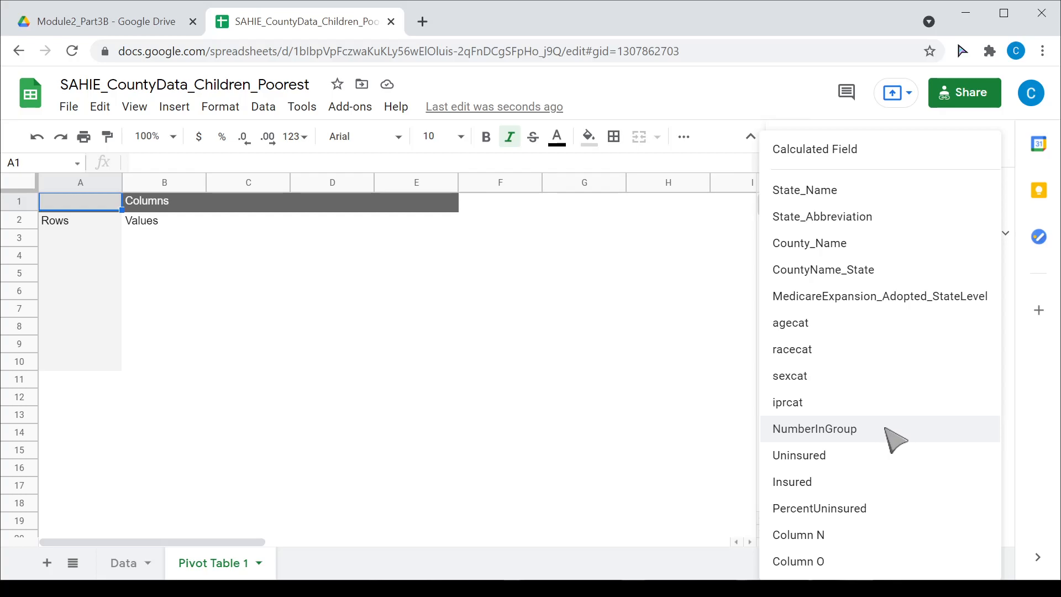
left_click(869, 438)
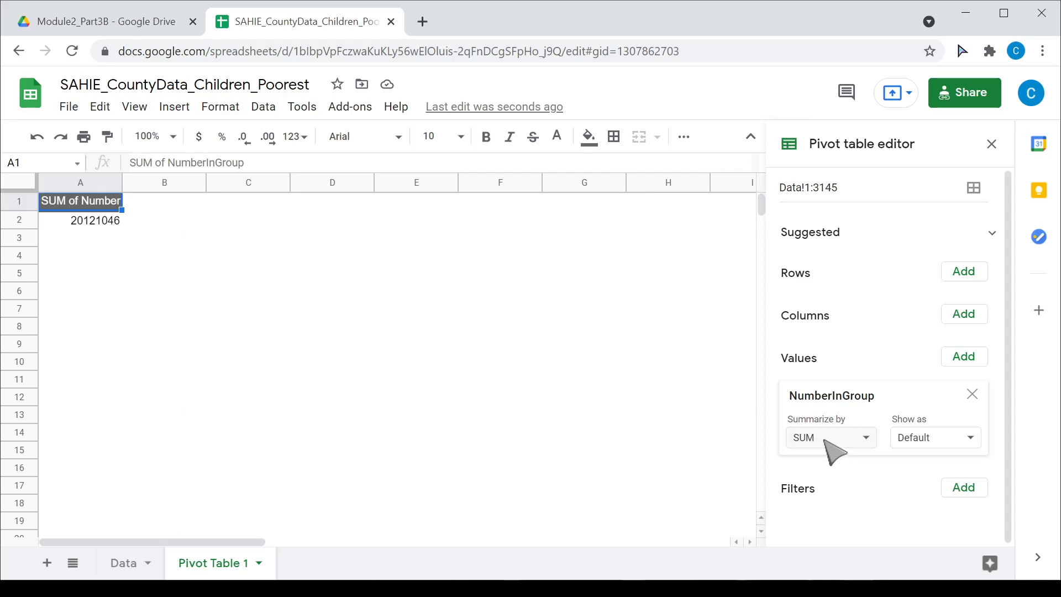
Step: Compare the pivot table's NumberInGroup sum with that column's total in the Data sheet
left_click(132, 567)
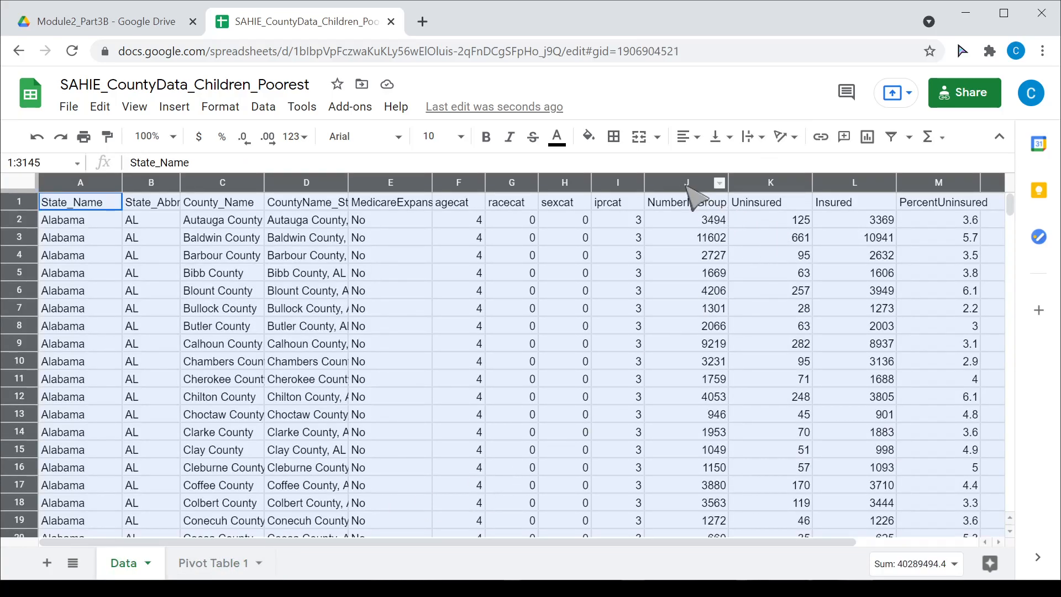
left_click(684, 182)
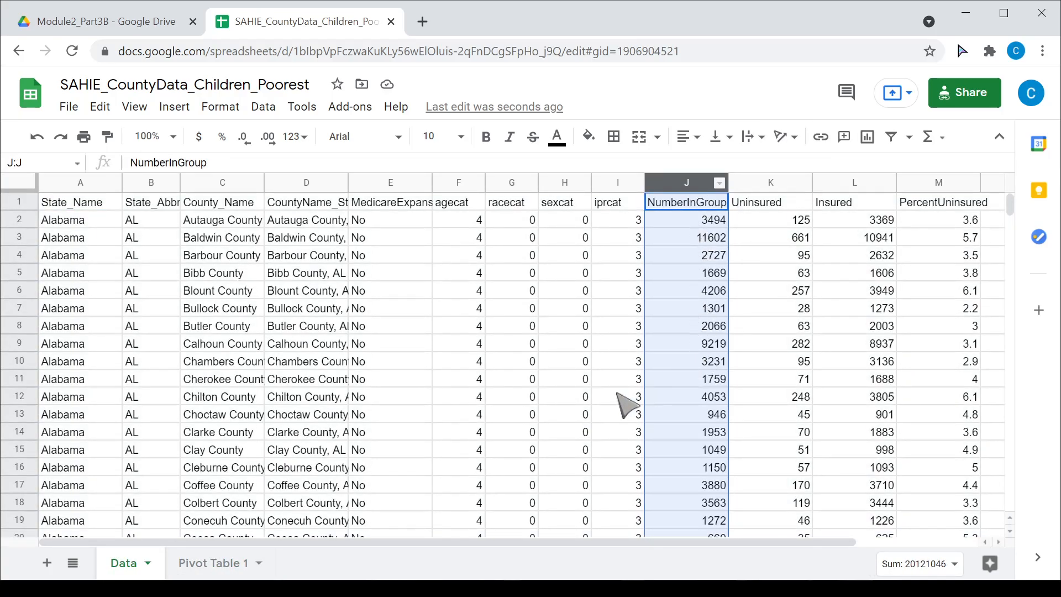
left_click(226, 562)
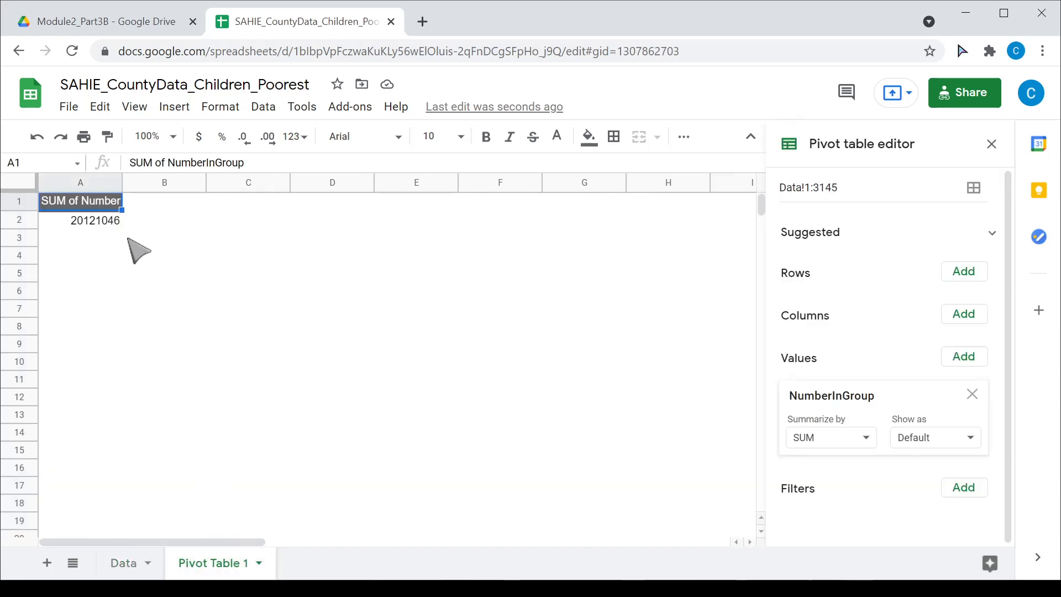
Step: Review the available summary functions and display options for the NumberInGroup pivot value
left_click(866, 440)
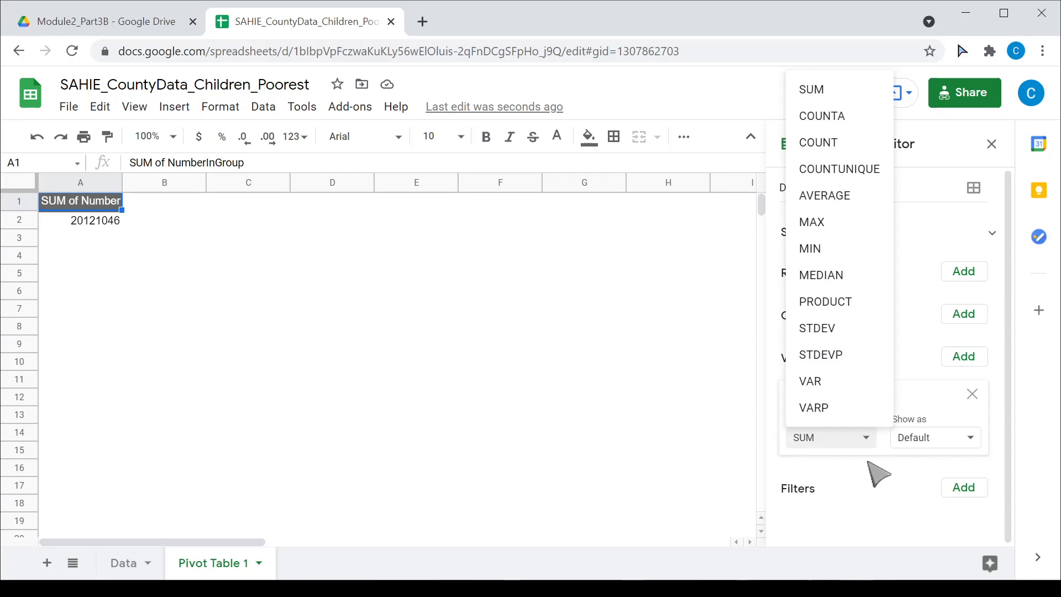
left_click(855, 476)
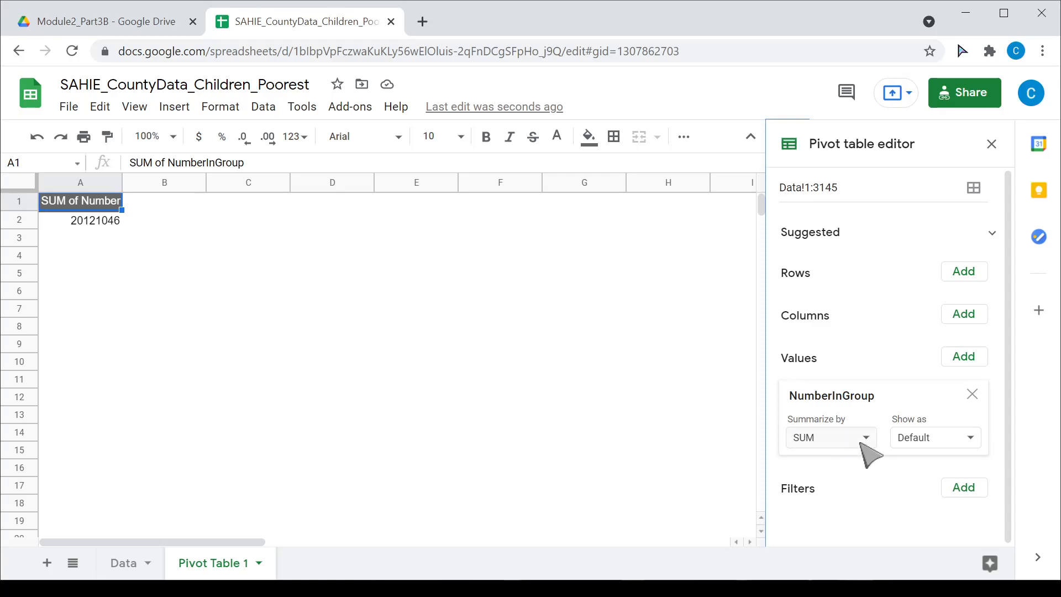
left_click(940, 438)
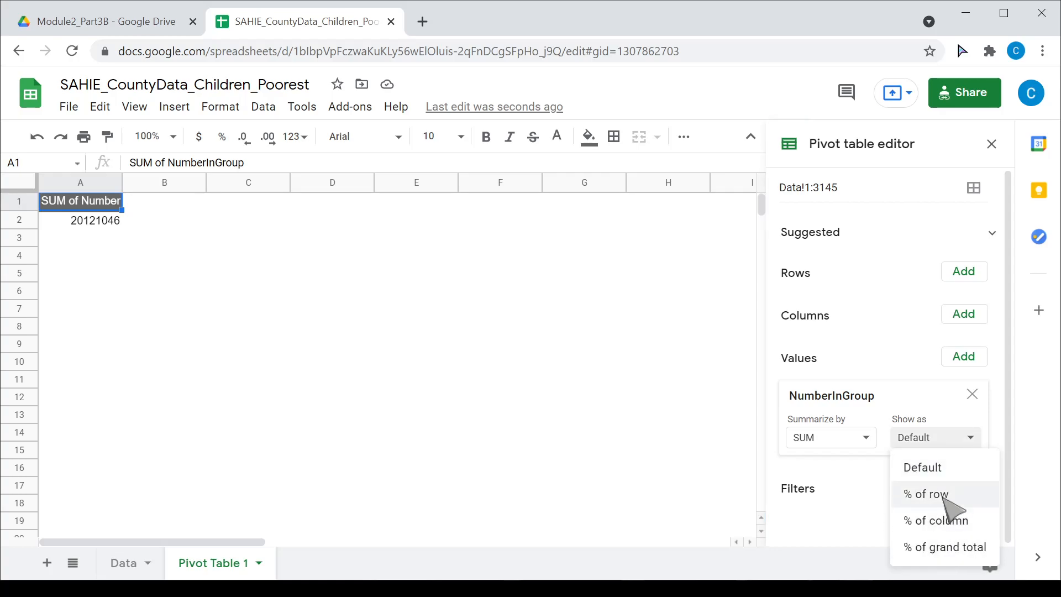
left_click(862, 469)
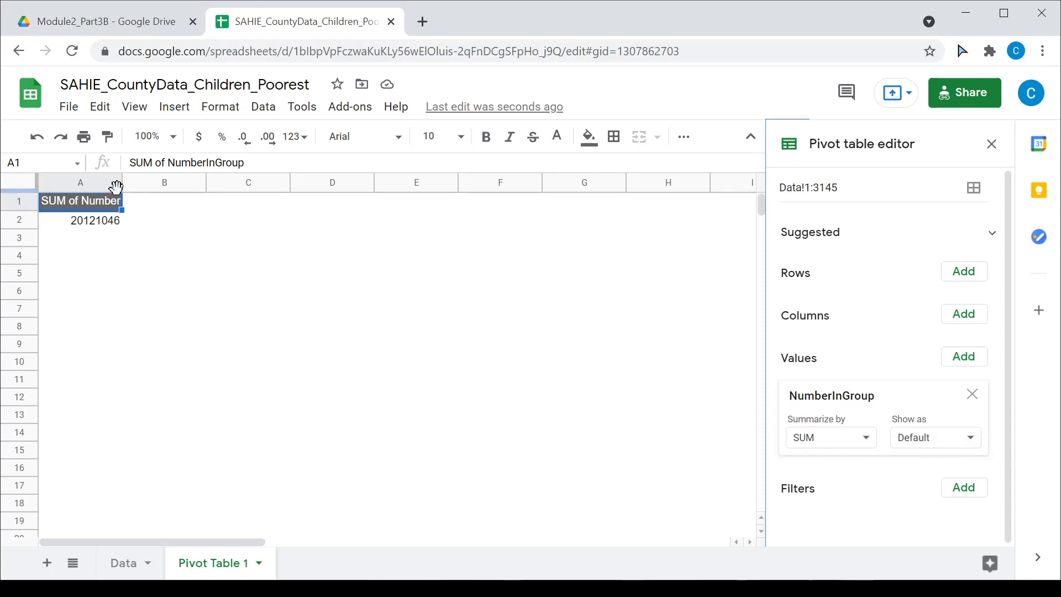
Step: Widen column A to fit its full header and add Uninsured as a second pivot value, summarized by SUM
left_click_drag(117, 185, 179, 185)
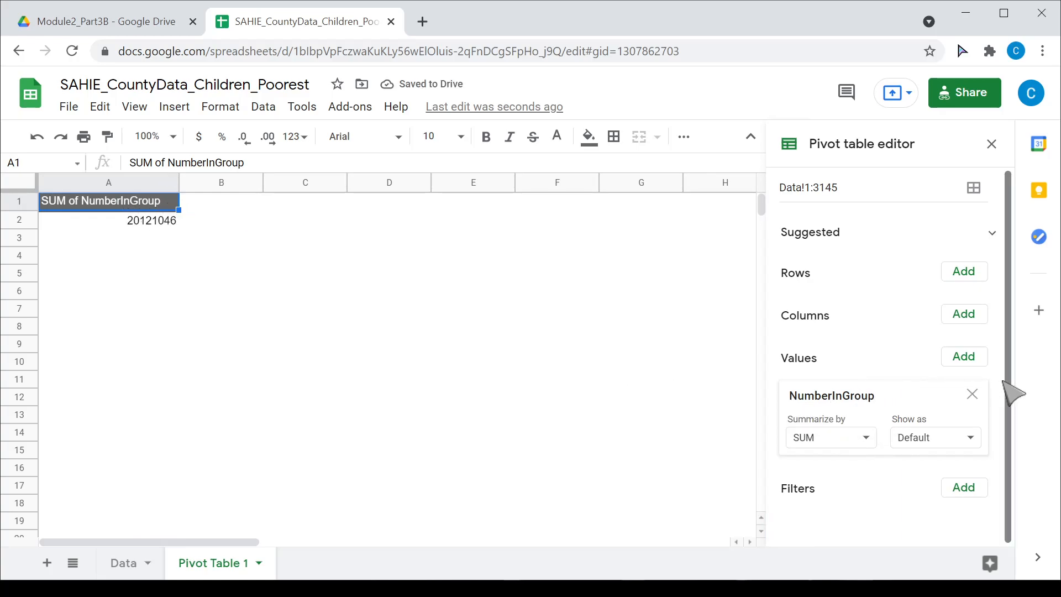
left_click(967, 357)
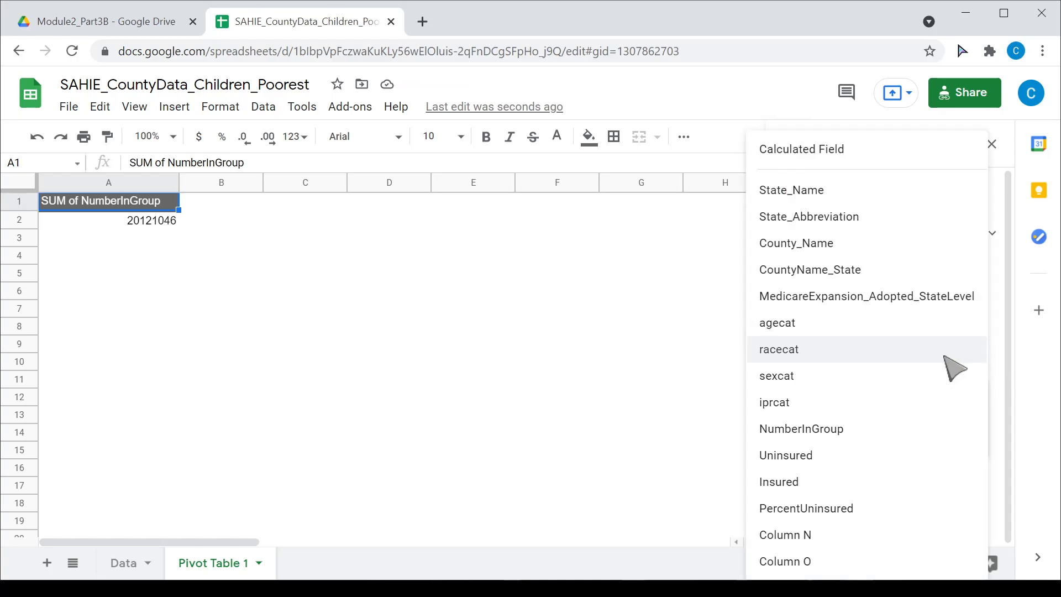
left_click(804, 458)
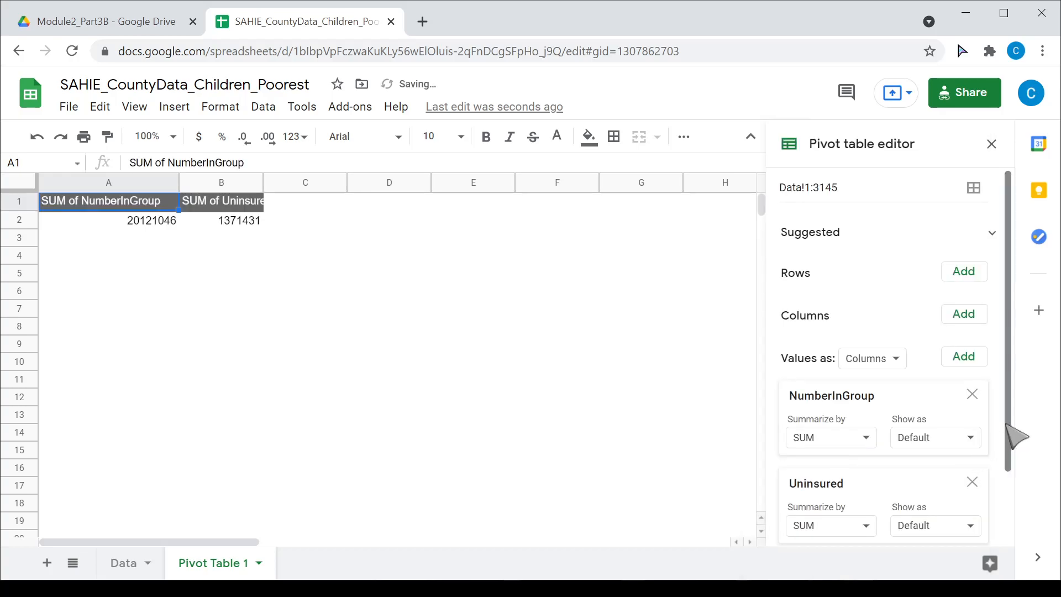
scroll(1011, 442, "down", 2)
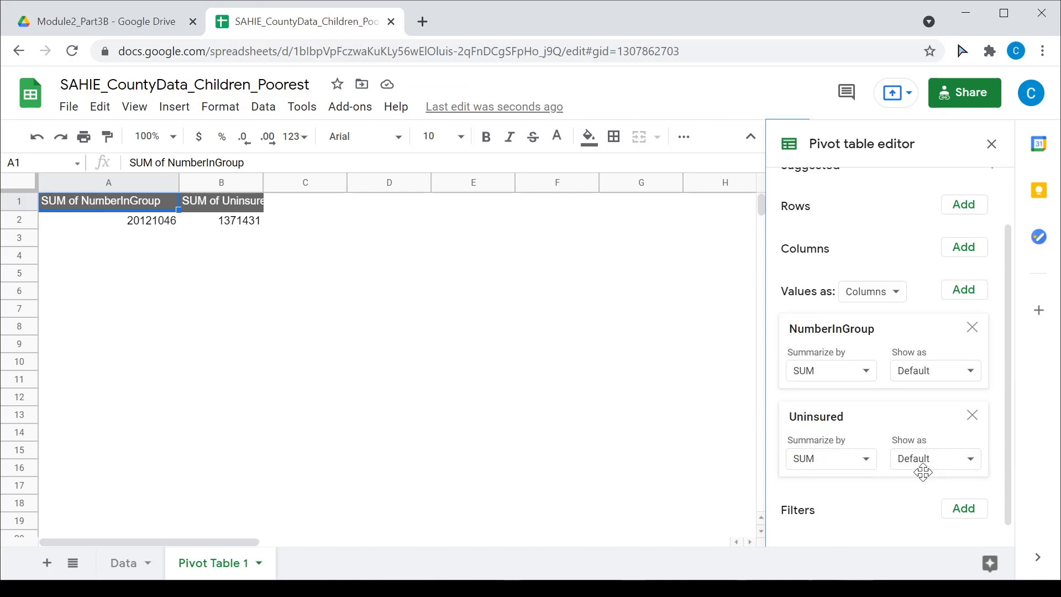
Step: Set the sheet zoom to 150% and widen column B to fit the SUM of Uninsured header
left_click(234, 290)
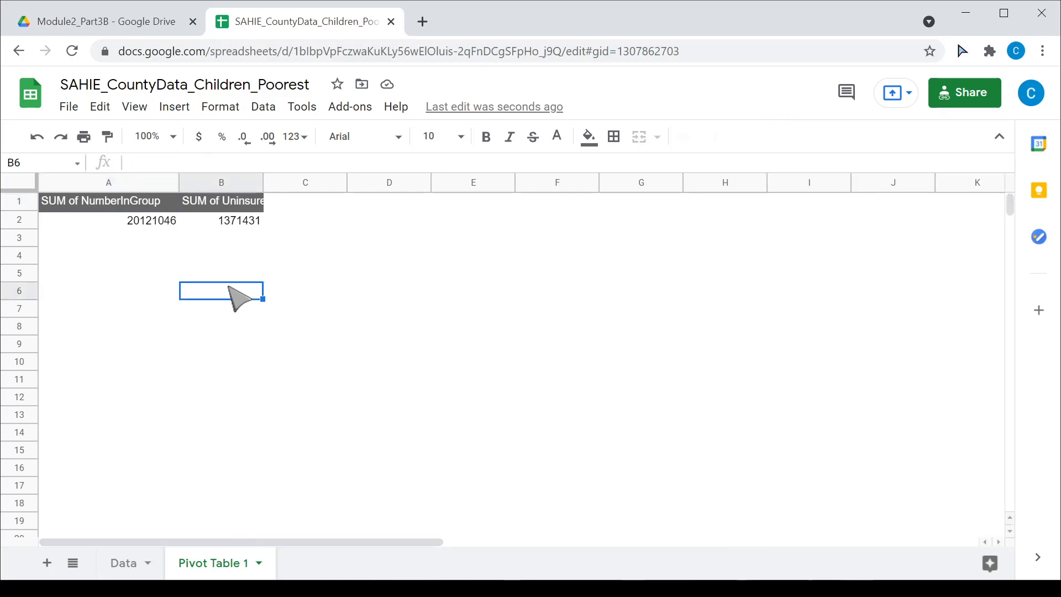
left_click(163, 136)
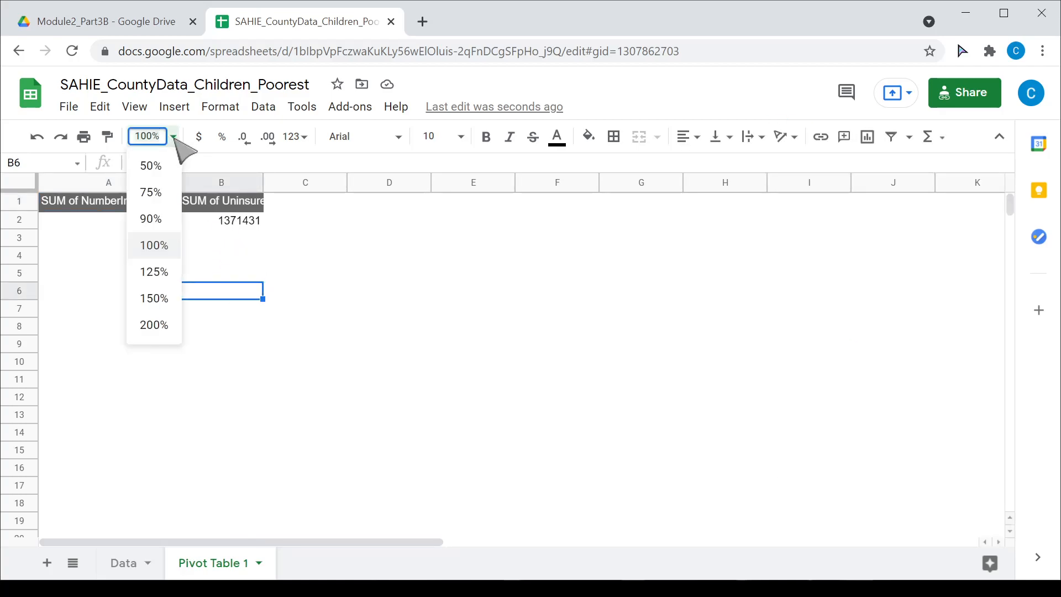
left_click(154, 298)
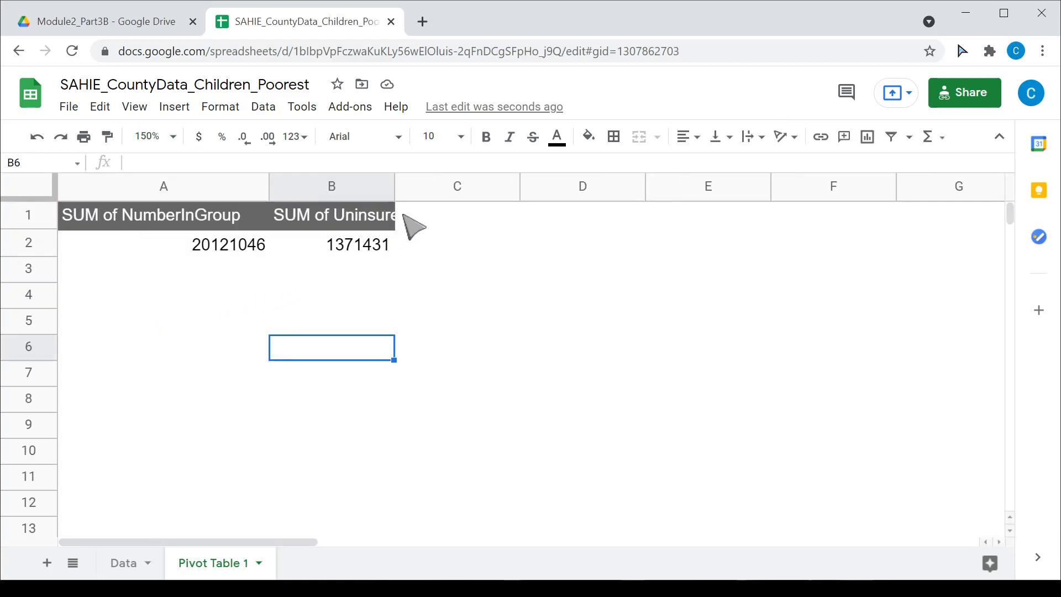
left_click_drag(395, 191, 453, 192)
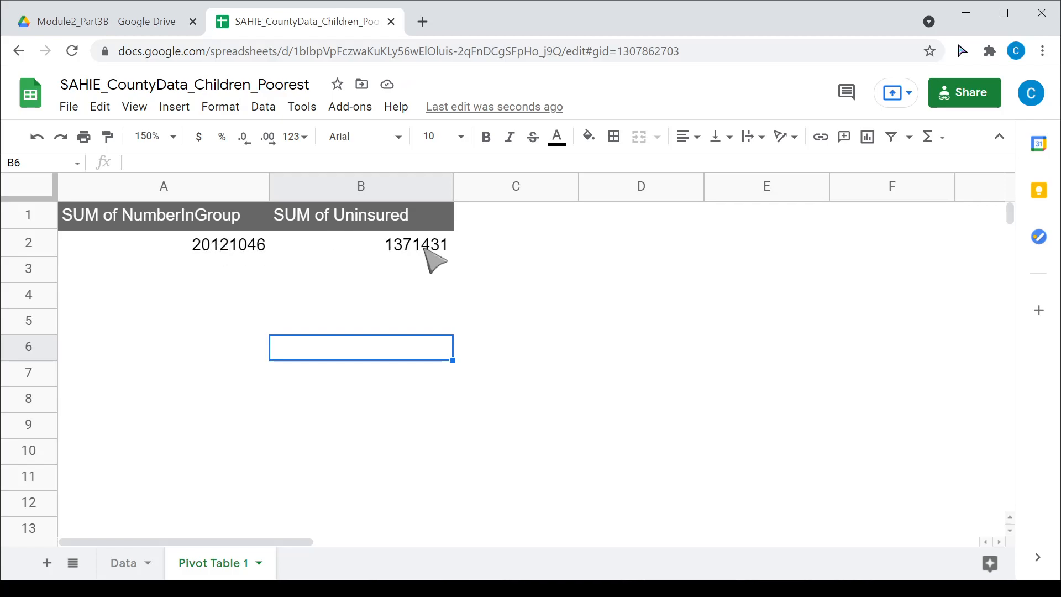
Step: Enter the header "Overall %" in C1 and the formula =B2 / A2 in C2
left_click(525, 227)
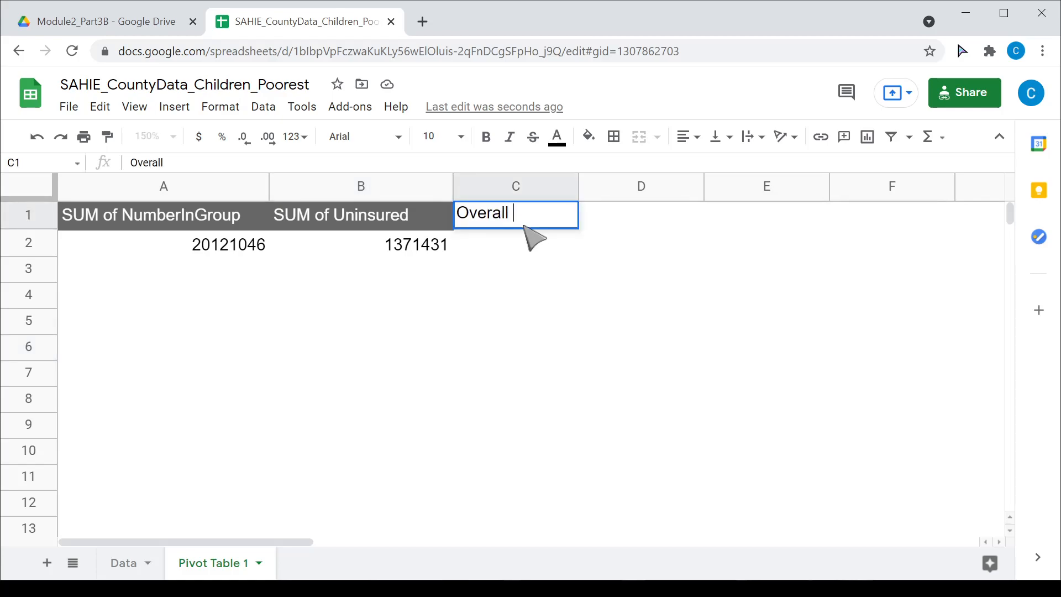
key("Return")
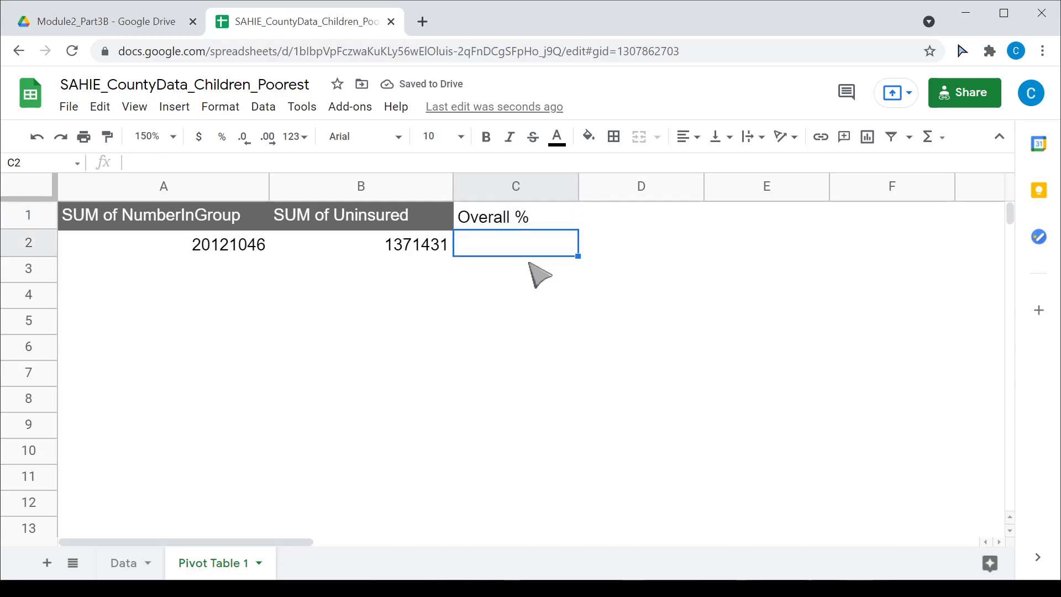
type("=")
left_click(420, 256)
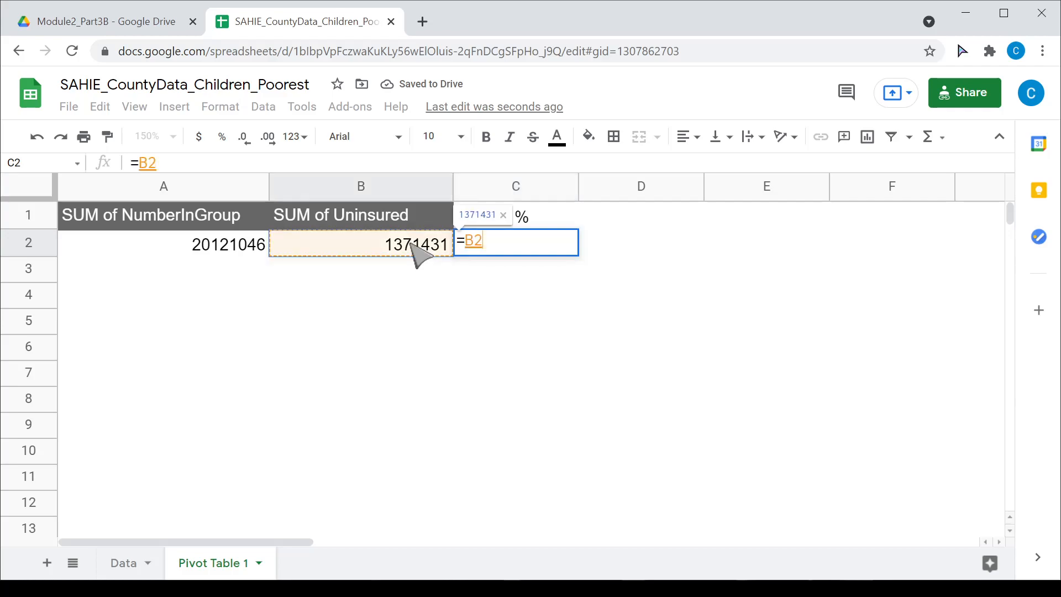
type("/")
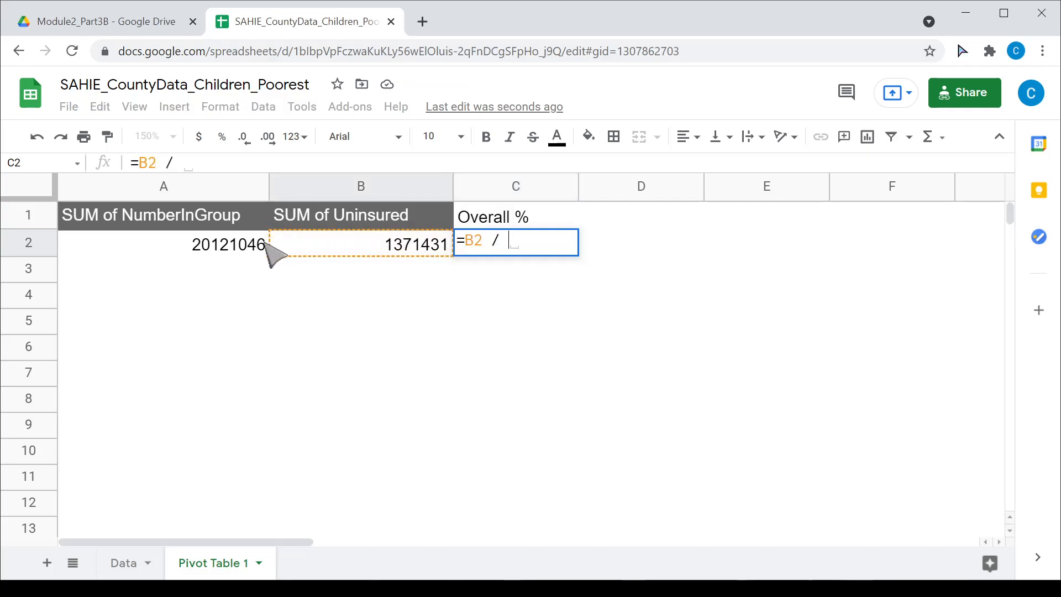
left_click(211, 255)
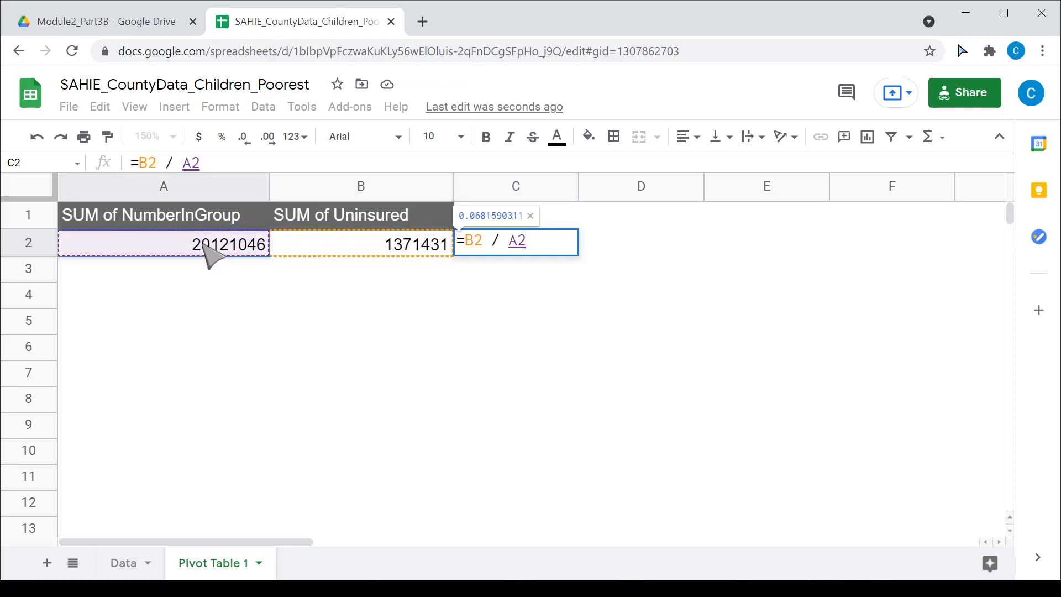
key("Return")
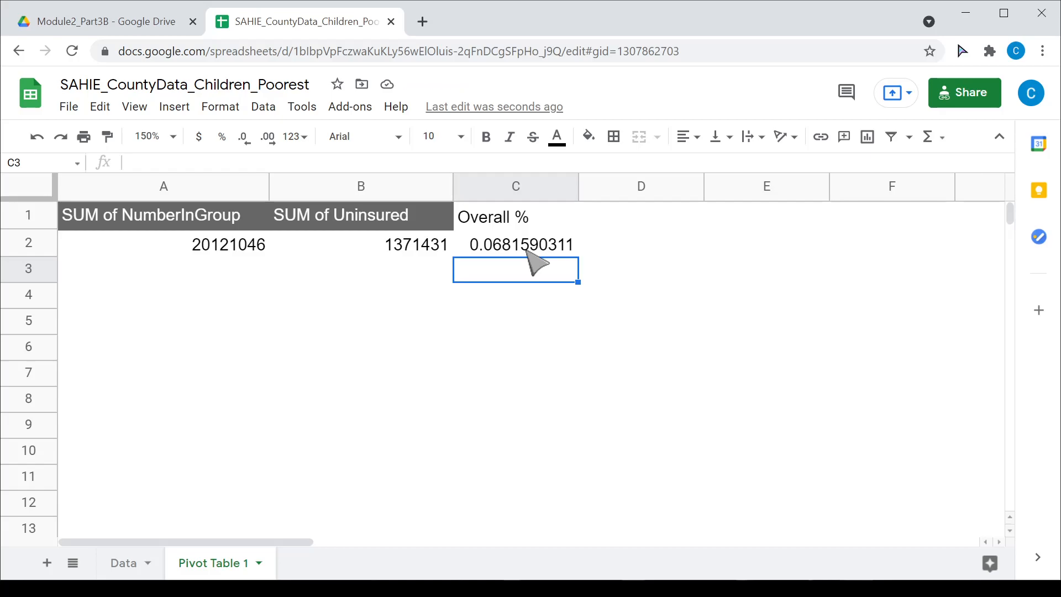
left_click(568, 320)
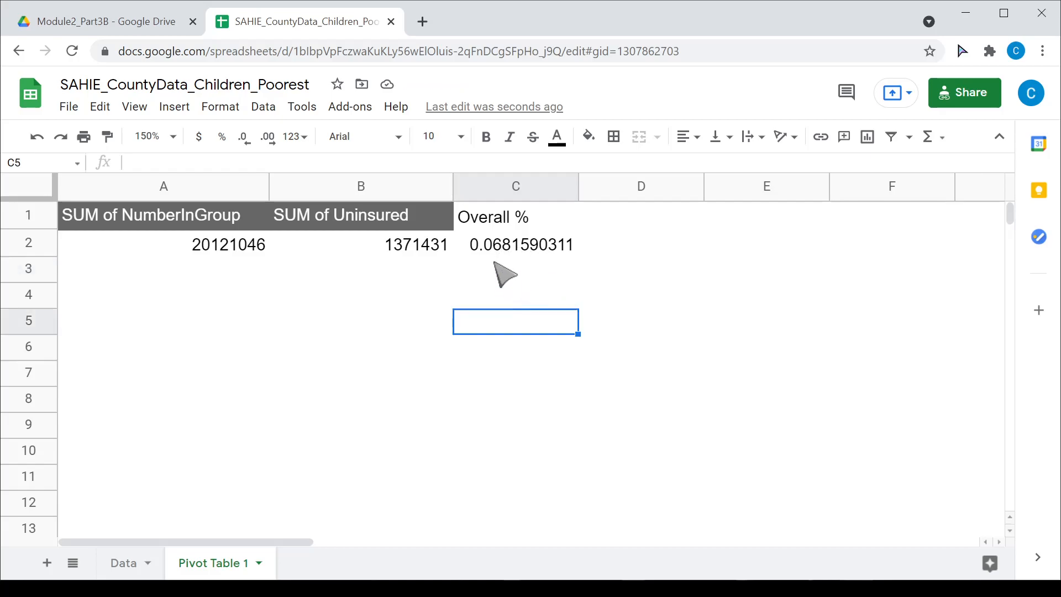
Step: Format the Overall % result in C2 with the Percent number format
left_click(522, 247)
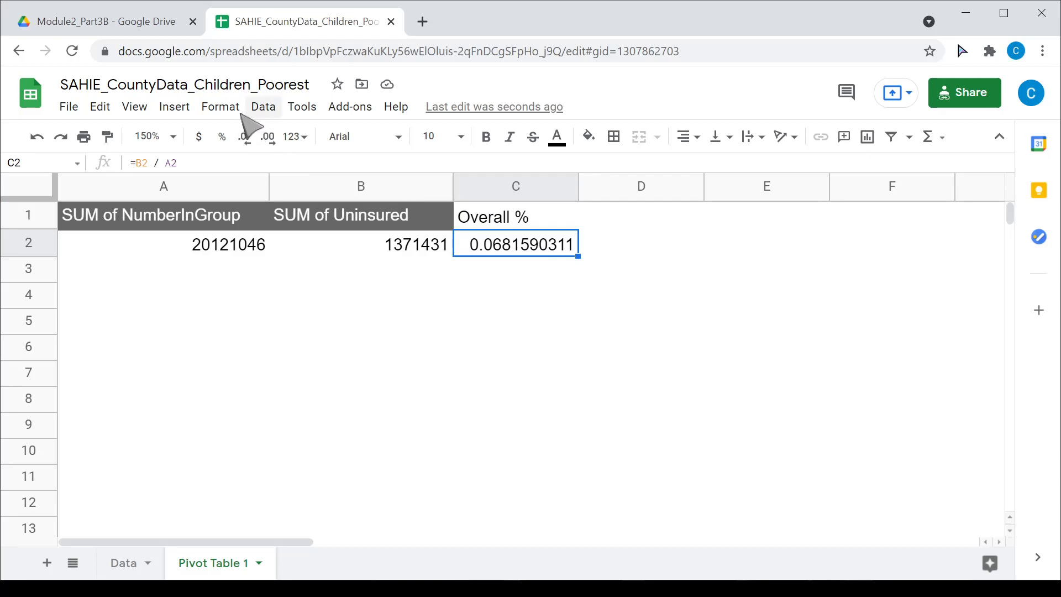
left_click(235, 108)
mouse_move(279, 182)
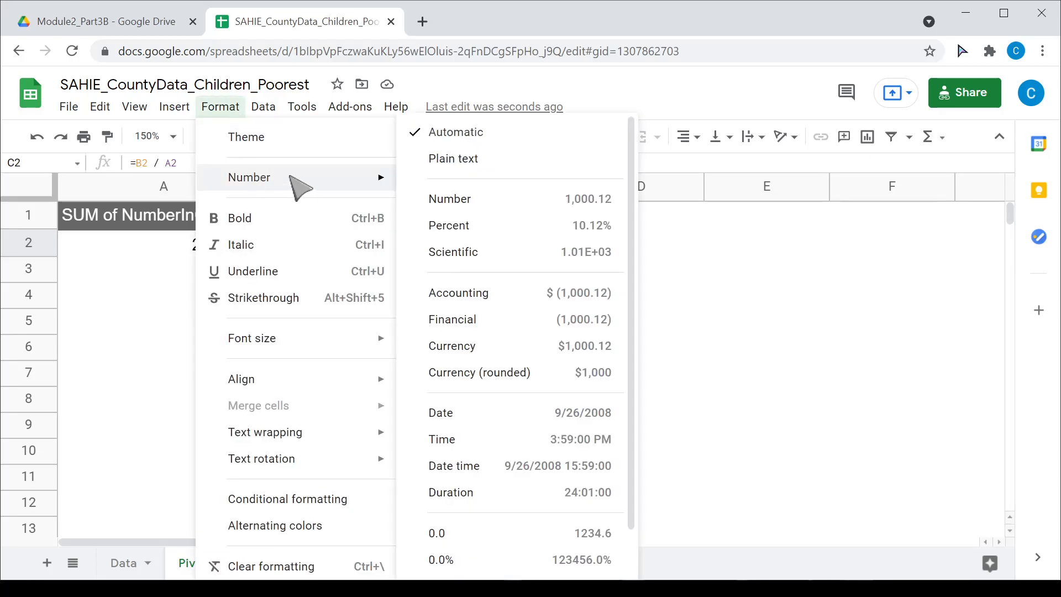
left_click(535, 229)
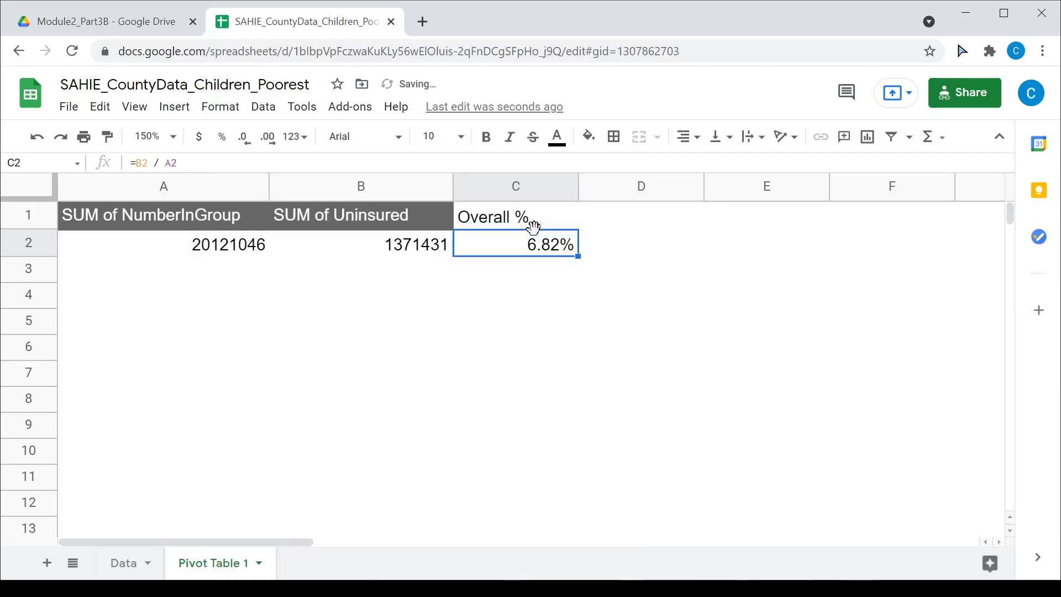
left_click(560, 291)
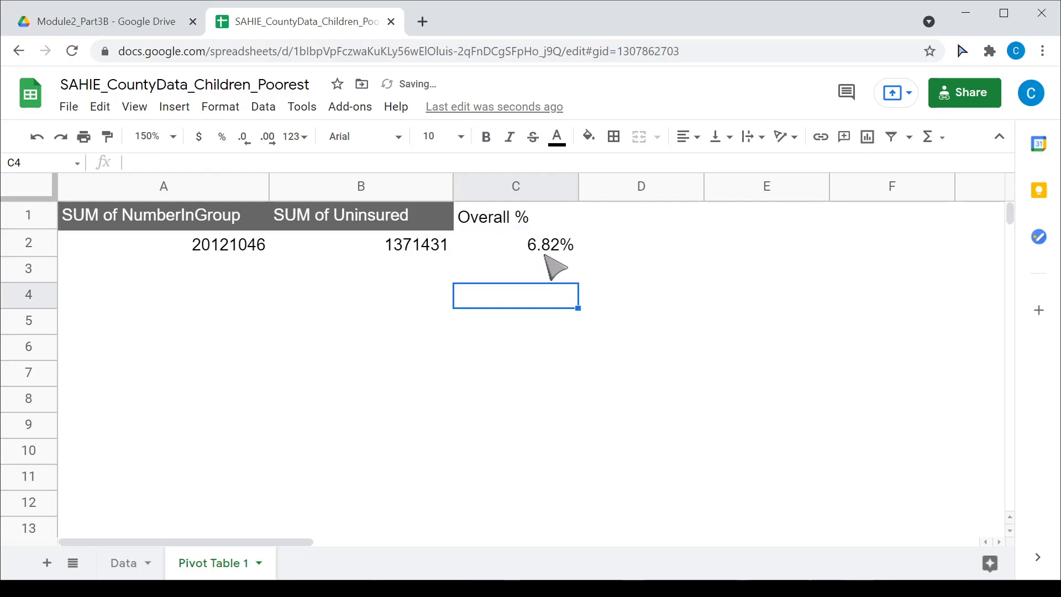